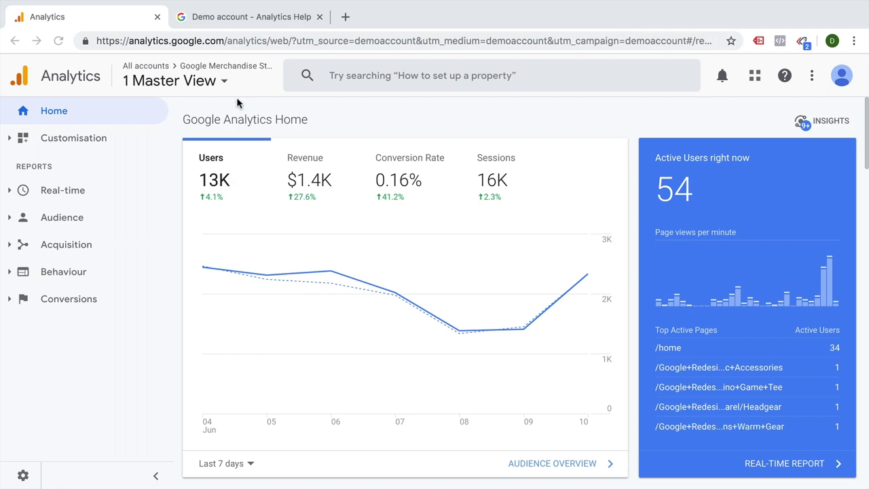
Step: Look over the Demo account help article in the other browser tab and return to the Analytics home page
{"action": "left_click", "coordinate": [231, 18]}
{"action": "scroll", "coordinate": [250, 318], "scroll_direction": "up", "scroll_amount": 5}
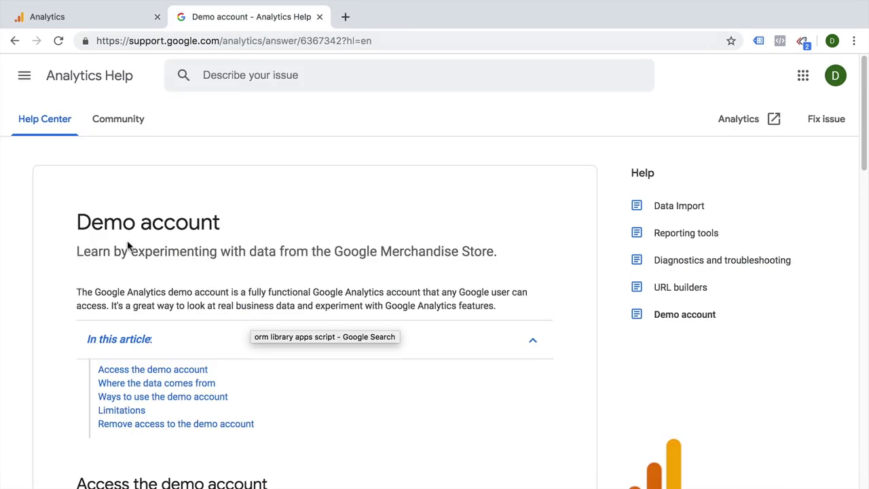
{"action": "left_click", "coordinate": [117, 24]}
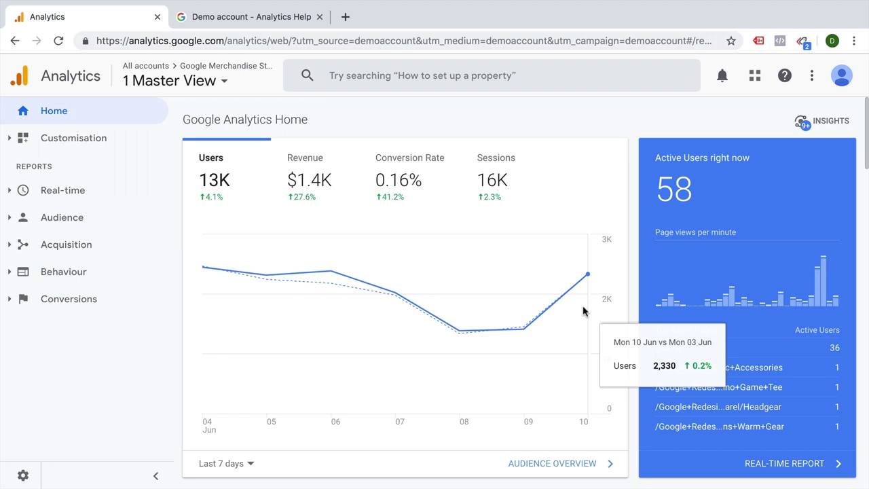
Step: Examine the home page cards on users, traffic channels, active user trends and user retention
{"action": "scroll", "coordinate": [584, 311], "scroll_direction": "down", "scroll_amount": 2}
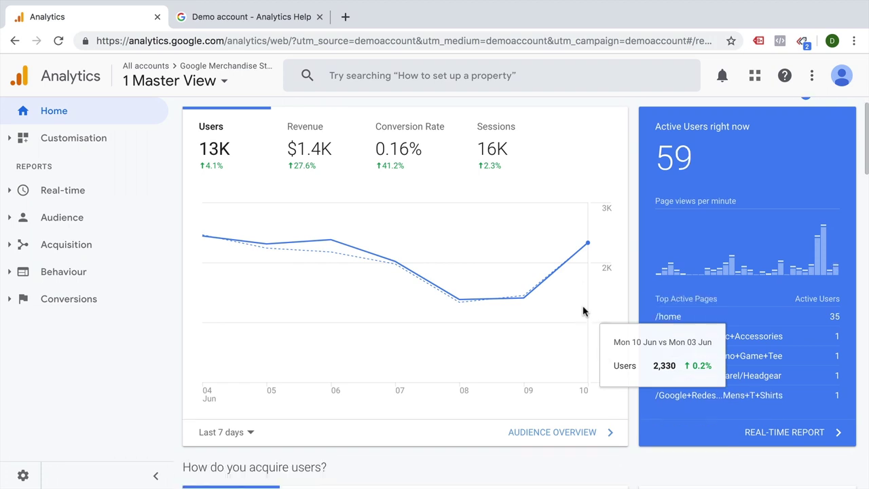
{"action": "scroll", "coordinate": [585, 313], "scroll_direction": "down", "scroll_amount": 2}
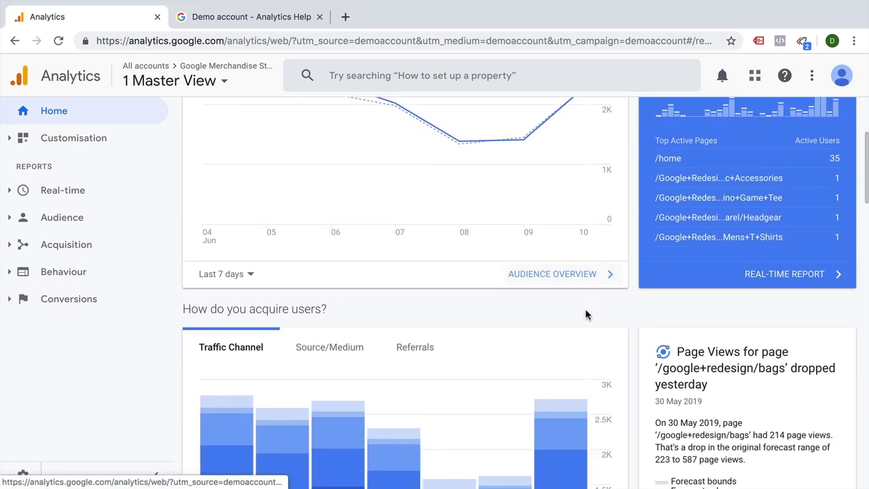
{"action": "scroll", "coordinate": [588, 316], "scroll_direction": "down", "scroll_amount": 2}
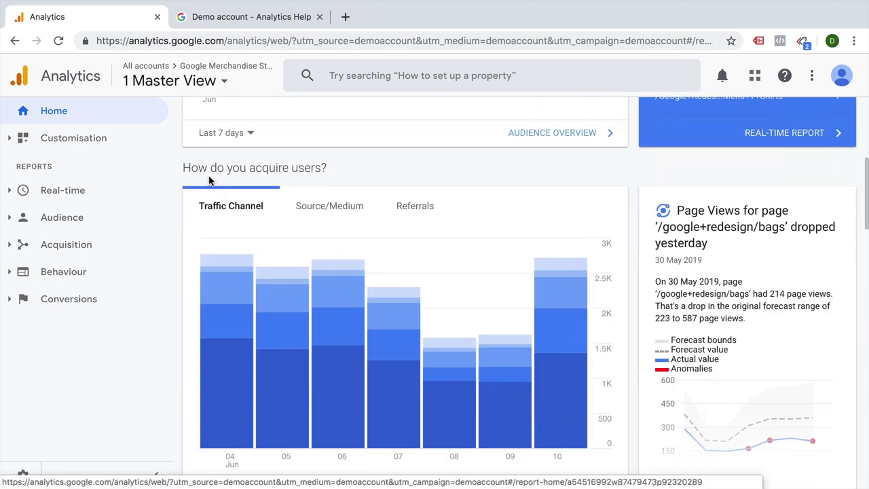
{"action": "scroll", "coordinate": [326, 300], "scroll_direction": "down", "scroll_amount": 2}
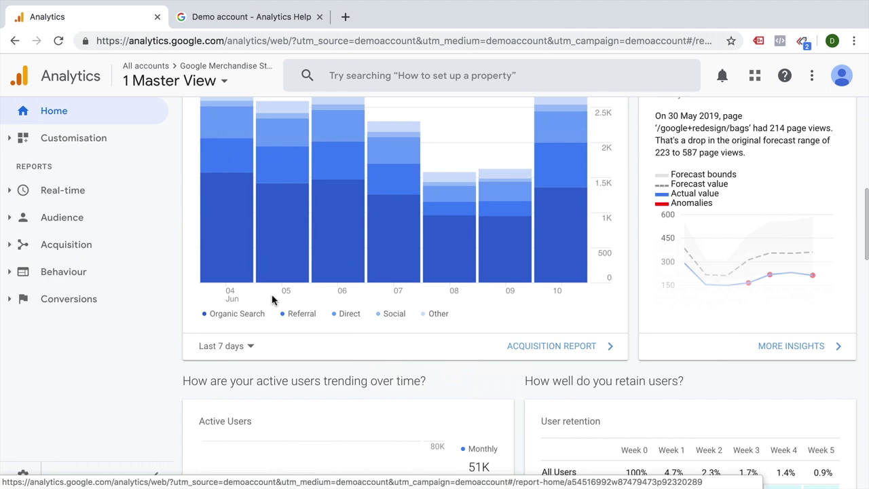
{"action": "scroll", "coordinate": [442, 305], "scroll_direction": "up", "scroll_amount": 1}
{"action": "scroll", "coordinate": [444, 306], "scroll_direction": "down", "scroll_amount": 4}
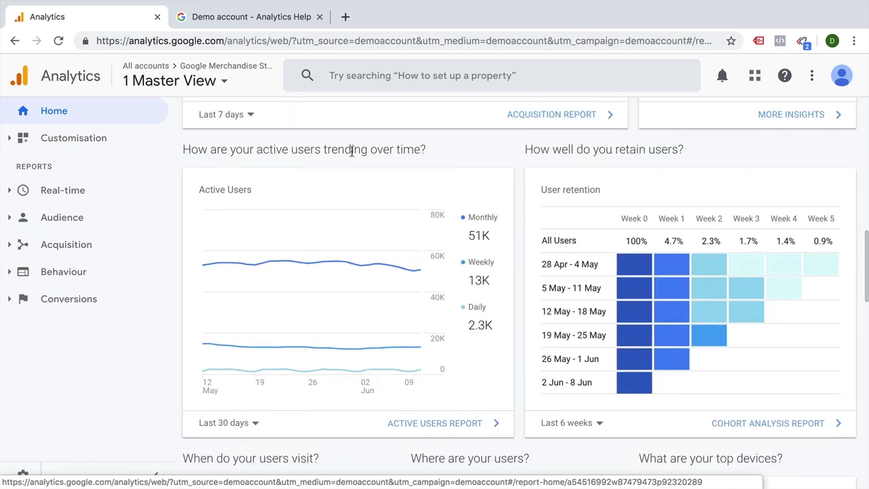
{"action": "mouse_move", "coordinate": [350, 271]}
{"action": "scroll", "coordinate": [349, 273], "scroll_direction": "up", "scroll_amount": 4}
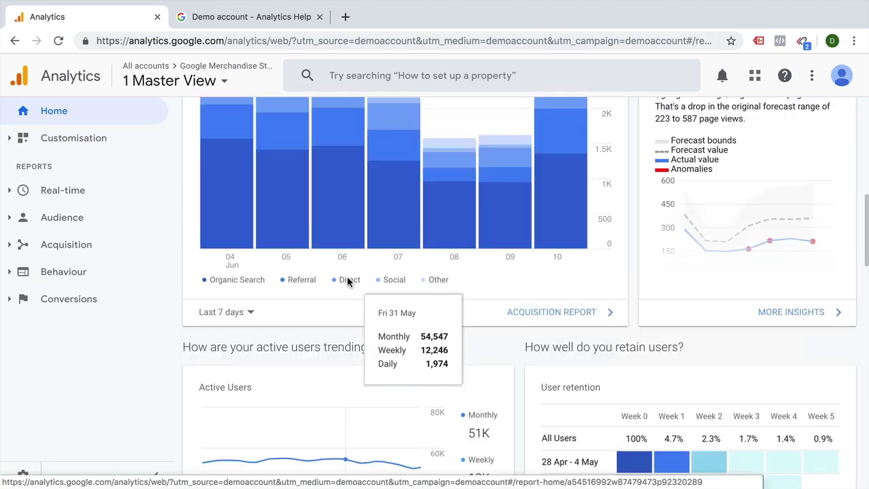
{"action": "scroll", "coordinate": [348, 282], "scroll_direction": "up", "scroll_amount": 4}
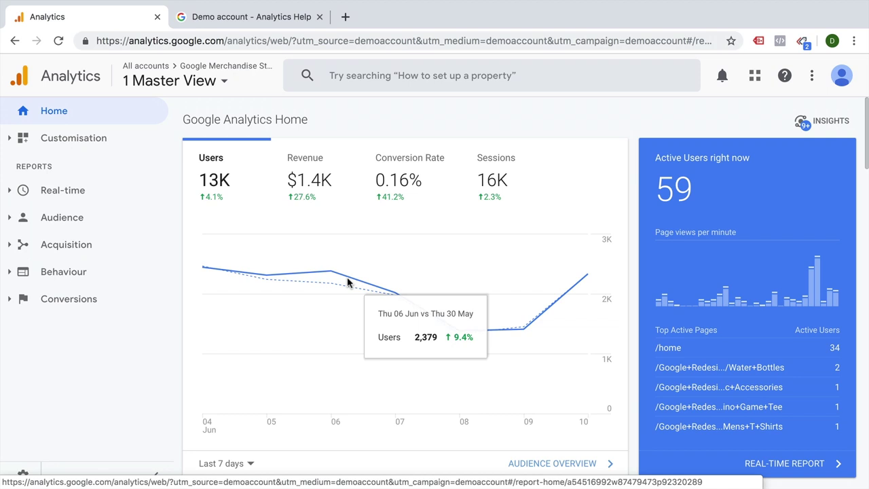
Step: Open the Audience Overview report and look over its users chart and summary metrics
{"action": "left_click", "coordinate": [9, 220]}
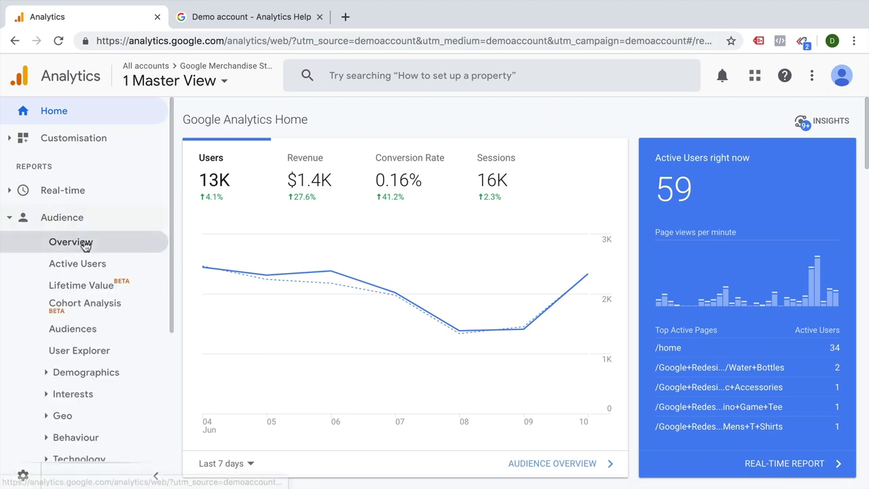
{"action": "left_click", "coordinate": [84, 243]}
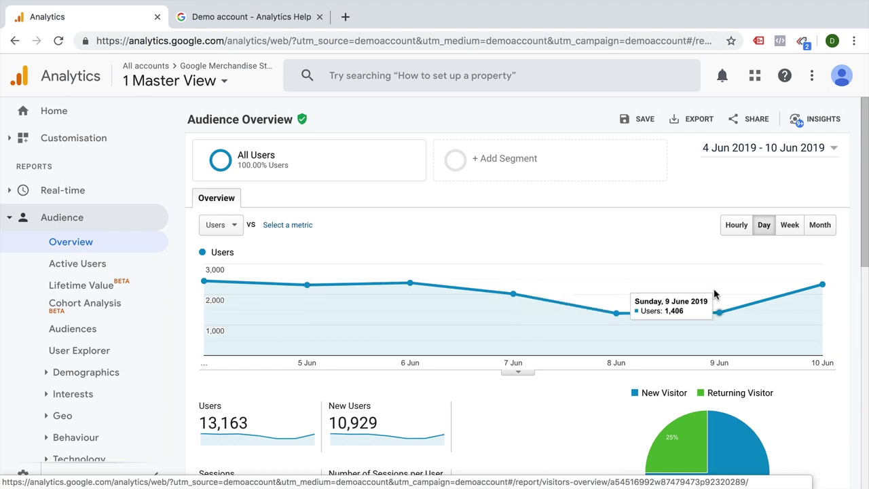
{"action": "scroll", "coordinate": [641, 311], "scroll_direction": "down", "scroll_amount": 4}
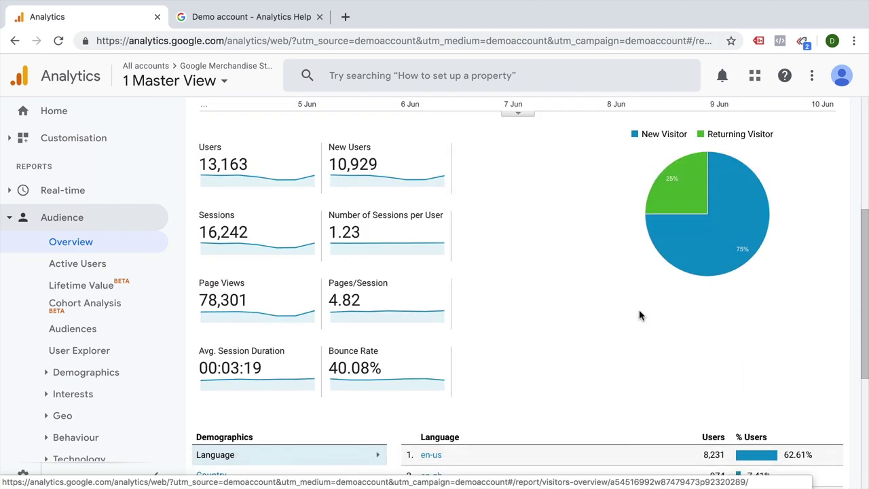
{"action": "scroll", "coordinate": [641, 314], "scroll_direction": "up", "scroll_amount": 4}
{"action": "mouse_move", "coordinate": [641, 314]}
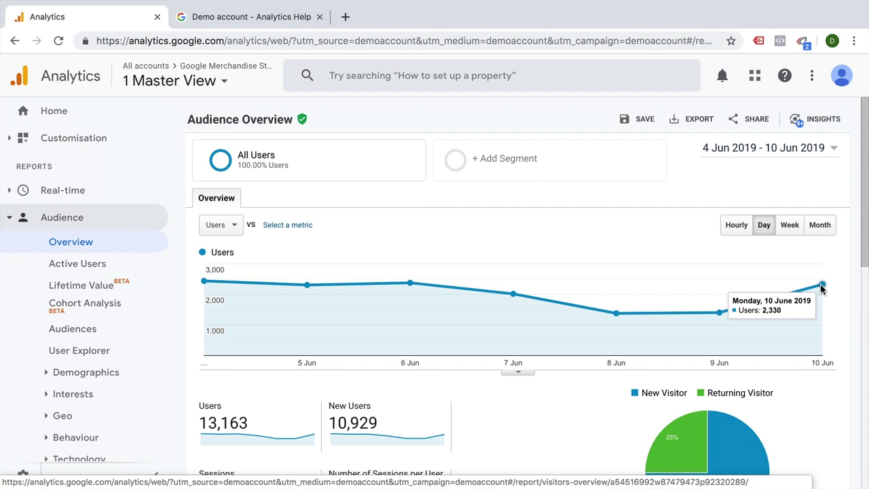
Step: Set the report's date range to Yesterday (10 Jun 2019) and apply it
{"action": "left_click", "coordinate": [786, 155]}
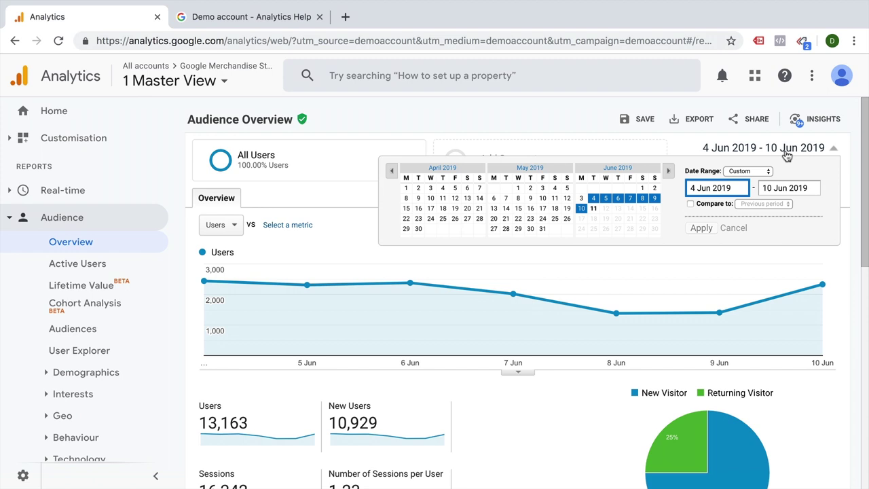
{"action": "left_click", "coordinate": [581, 208]}
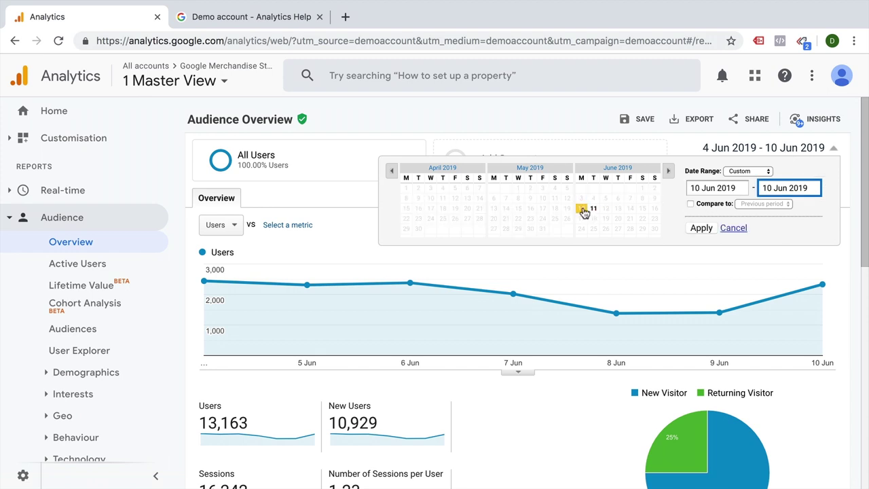
{"action": "left_click", "coordinate": [744, 173]}
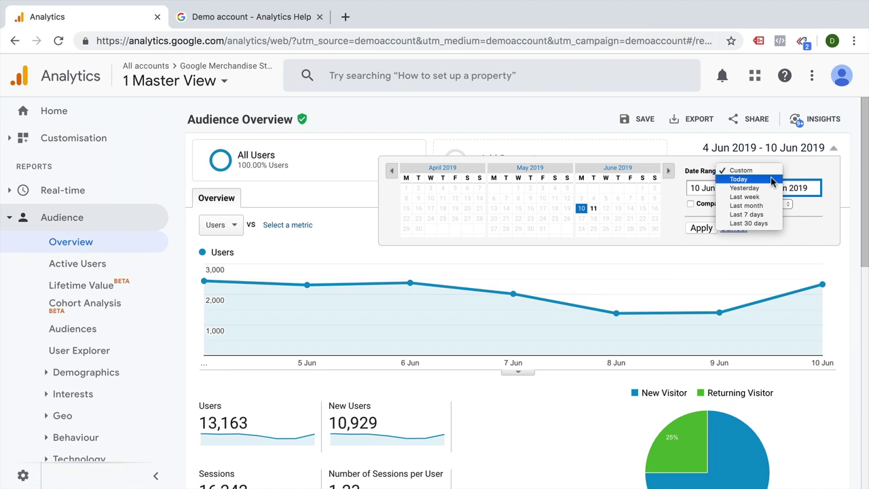
{"action": "left_click", "coordinate": [771, 188]}
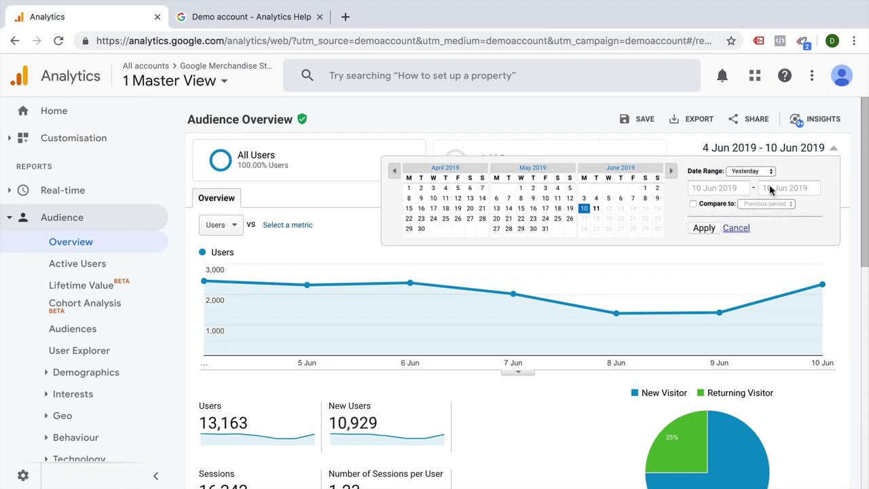
{"action": "left_click", "coordinate": [716, 231]}
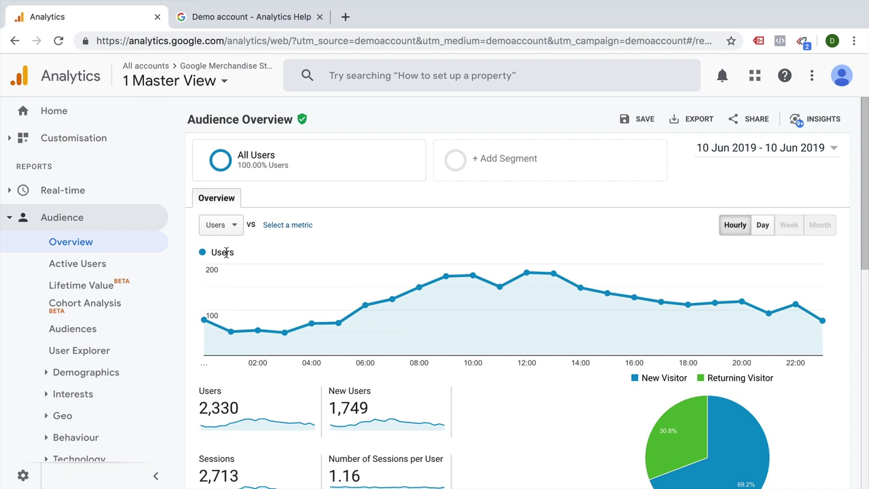
Step: Examine the Page Views, Sessions and Users metrics below the hourly chart, highlighting their figures
{"action": "scroll", "coordinate": [234, 298], "scroll_direction": "down", "scroll_amount": 3}
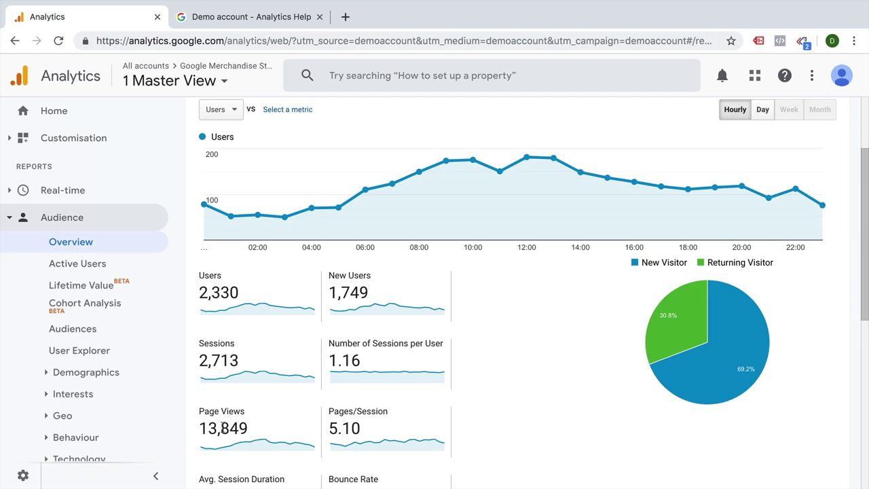
{"action": "double_click", "coordinate": [227, 422]}
{"action": "left_click", "coordinate": [211, 357]}
{"action": "double_click", "coordinate": [212, 359]}
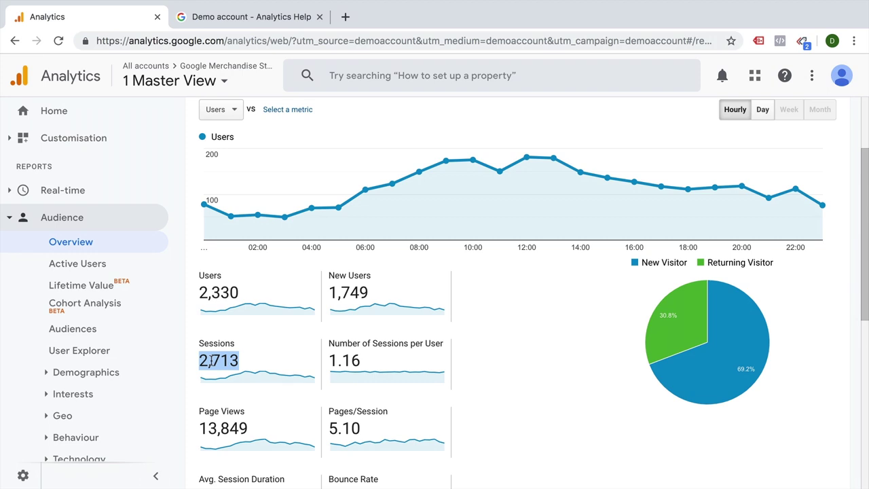
{"action": "left_click", "coordinate": [221, 293]}
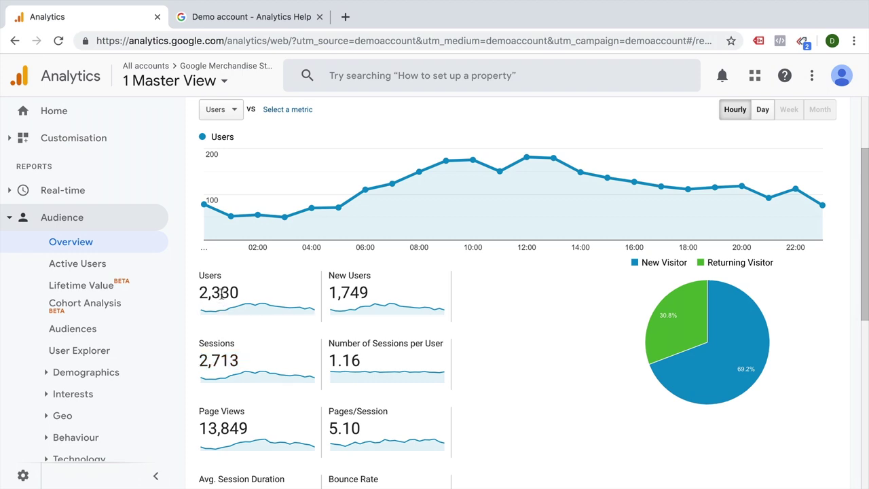
{"action": "double_click", "coordinate": [223, 292]}
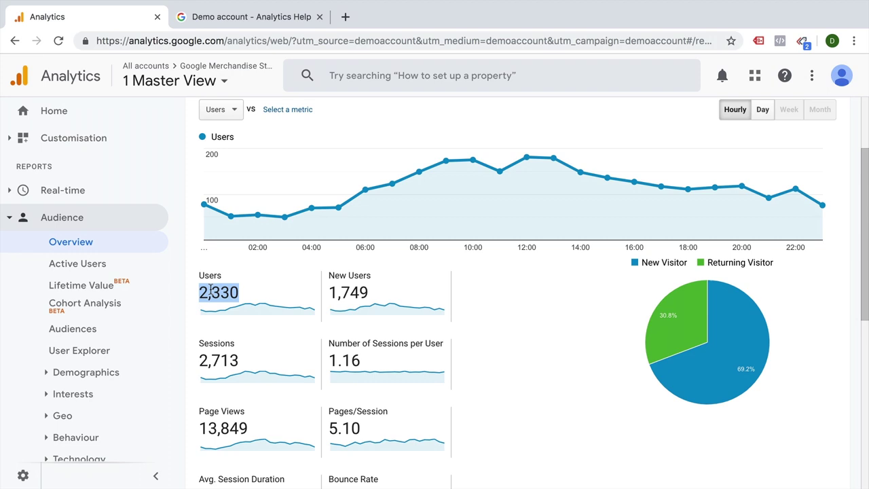
{"action": "double_click", "coordinate": [202, 425]}
{"action": "left_click", "coordinate": [198, 419]}
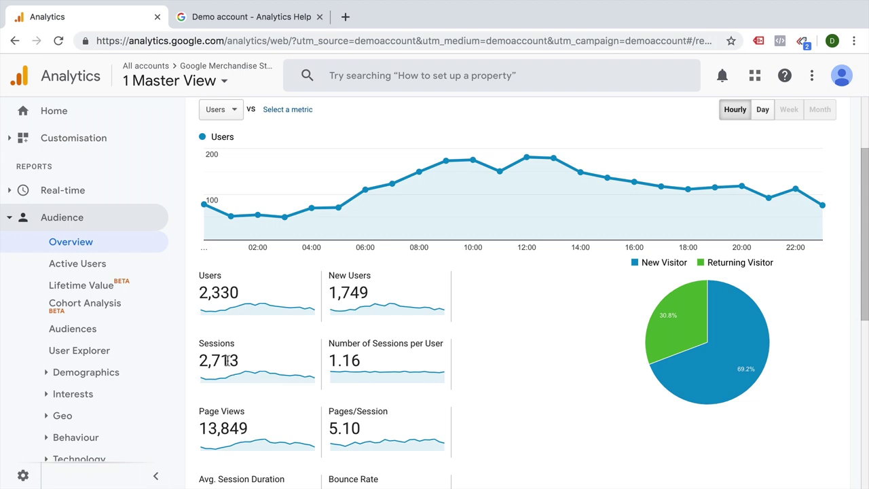
Step: Examine the New Users metric against the total users and return to the start of the report
{"action": "scroll", "coordinate": [228, 361], "scroll_direction": "down", "scroll_amount": 1}
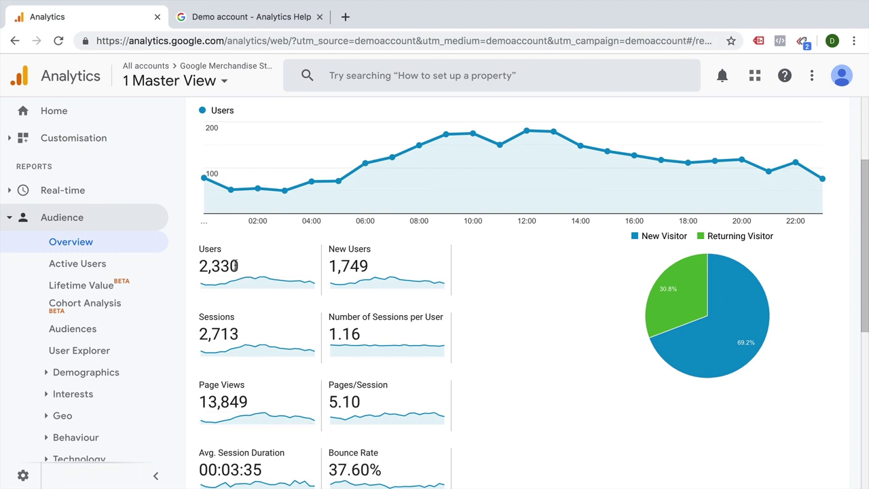
{"action": "scroll", "coordinate": [233, 335], "scroll_direction": "up", "scroll_amount": 1}
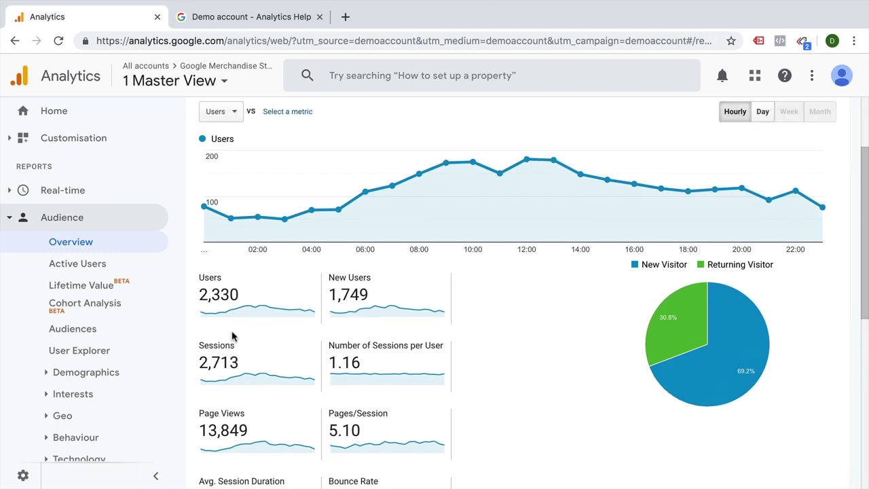
{"action": "double_click", "coordinate": [336, 292]}
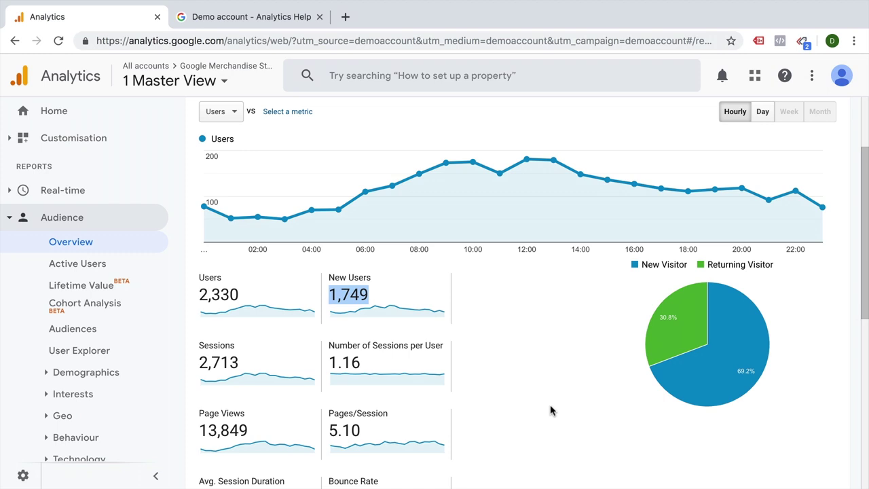
{"action": "scroll", "coordinate": [550, 409], "scroll_direction": "up", "scroll_amount": 2}
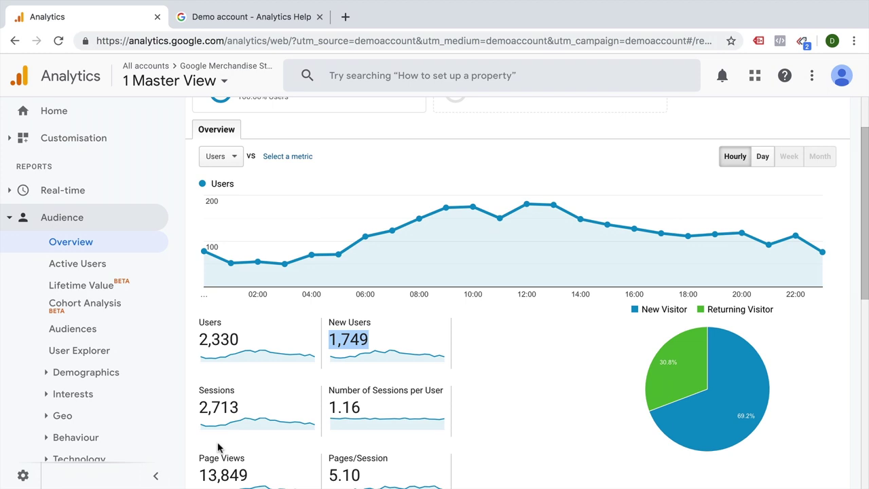
{"action": "scroll", "coordinate": [218, 447], "scroll_direction": "up", "scroll_amount": 2}
{"action": "left_click", "coordinate": [611, 389]}
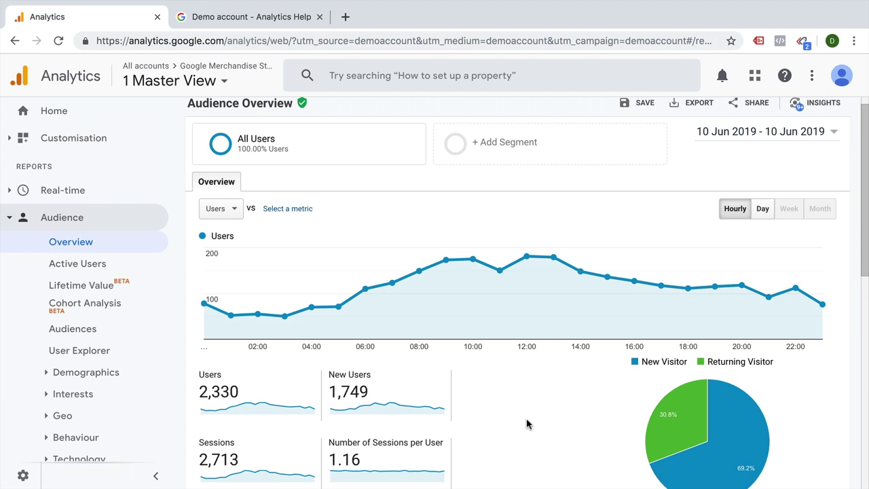
{"action": "scroll", "coordinate": [527, 424], "scroll_direction": "up", "scroll_amount": 1}
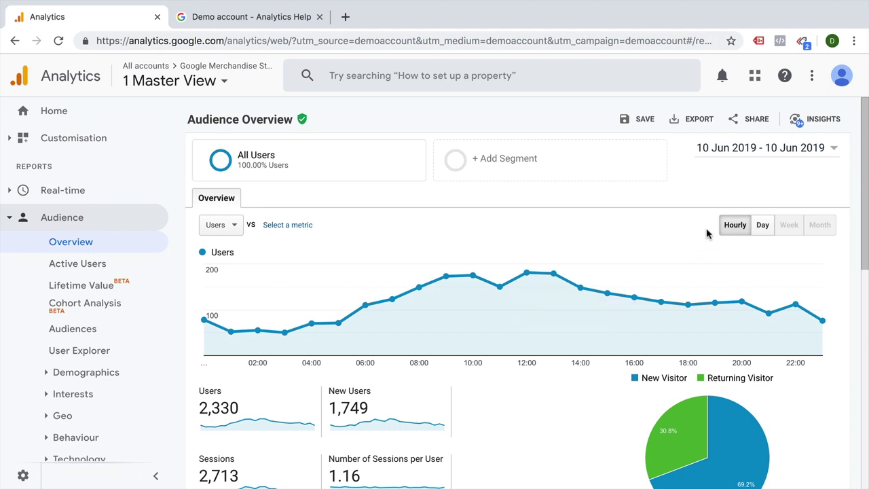
Step: Turn on date comparison with the previous period, 9 Jun 2019, and apply it to the report
{"action": "left_click", "coordinate": [729, 148]}
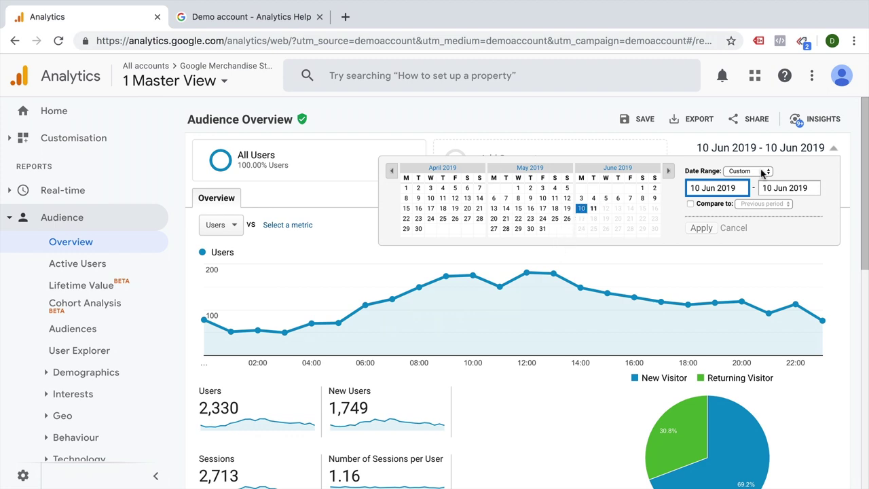
{"action": "left_click", "coordinate": [729, 205]}
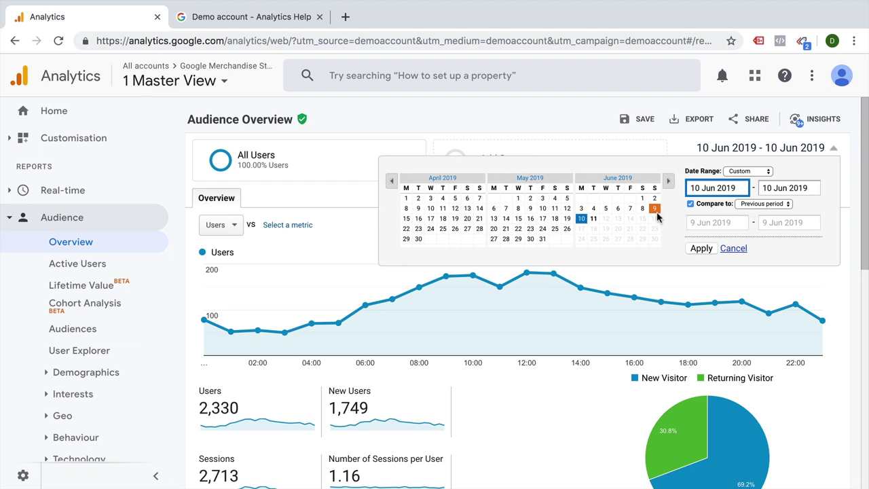
{"action": "left_click", "coordinate": [700, 247]}
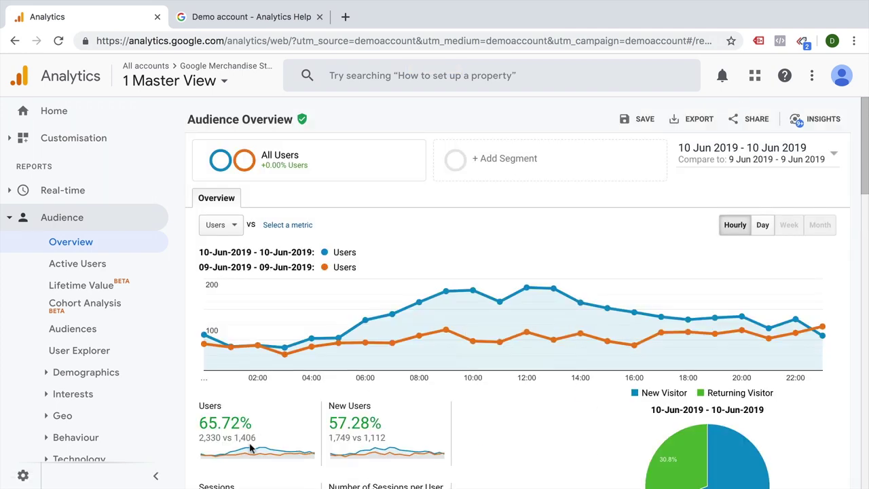
Step: Set the custom comparison period to 3 Jun 2019 for both start and end dates, and apply it
{"action": "left_click", "coordinate": [795, 160]}
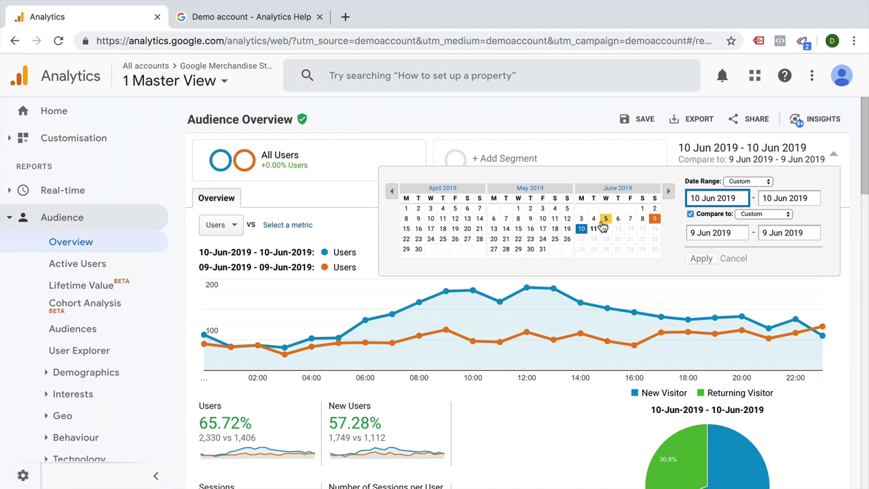
{"action": "left_click", "coordinate": [706, 233]}
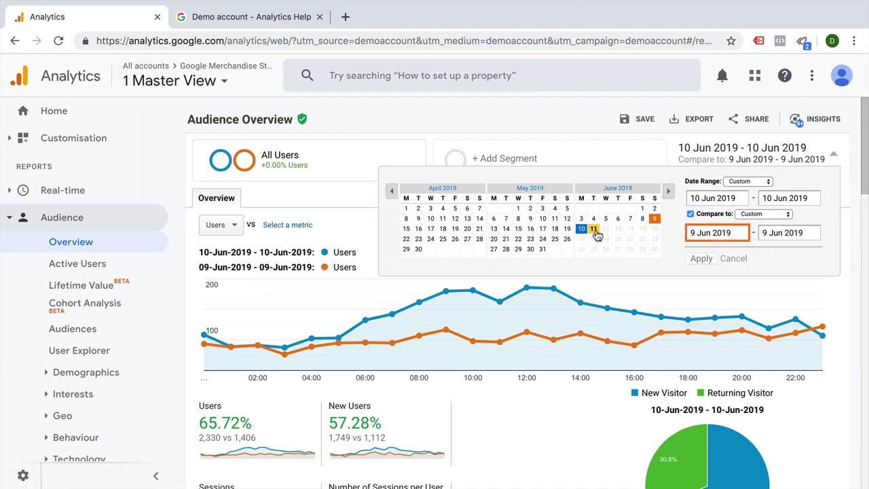
{"action": "left_click", "coordinate": [582, 218]}
{"action": "left_click", "coordinate": [582, 219]}
{"action": "left_click", "coordinate": [702, 258]}
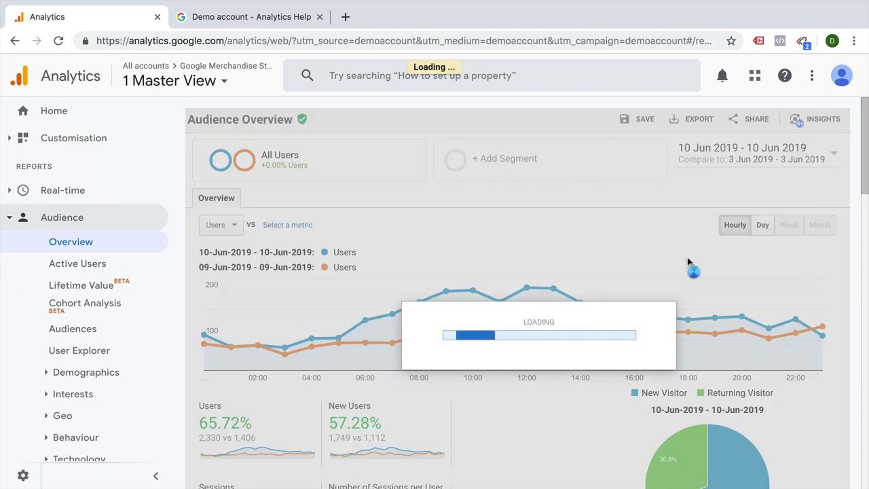
Step: Examine the Users, New Users and Sessions changes against 3 Jun 2019, along with the hourly chart
{"action": "scroll", "coordinate": [285, 421], "scroll_direction": "down", "scroll_amount": 1}
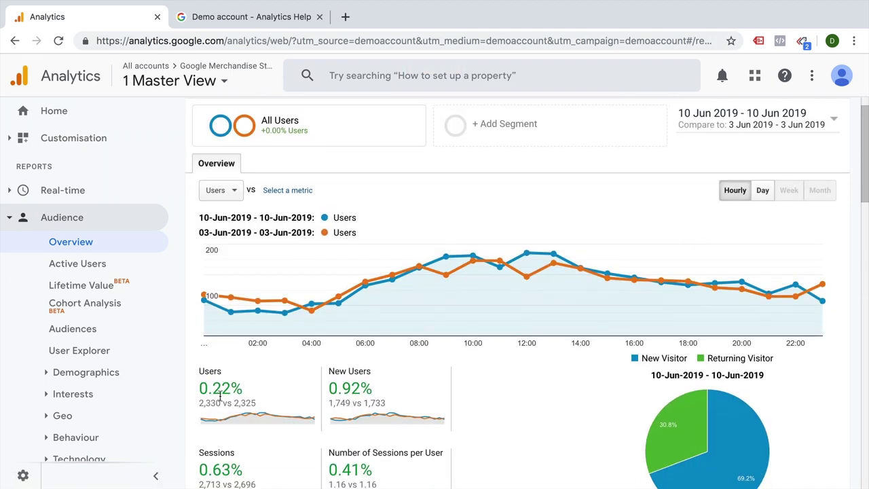
{"action": "scroll", "coordinate": [342, 391], "scroll_direction": "down", "scroll_amount": 1}
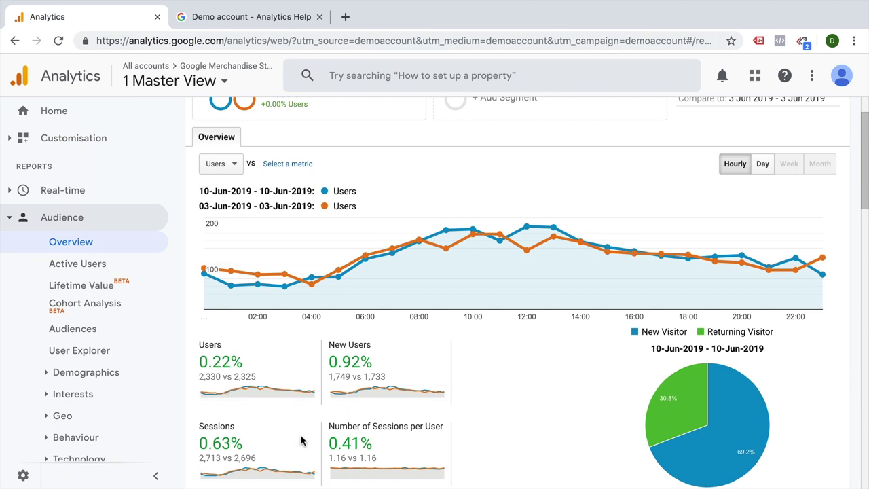
{"action": "scroll", "coordinate": [301, 440], "scroll_direction": "down", "scroll_amount": 1}
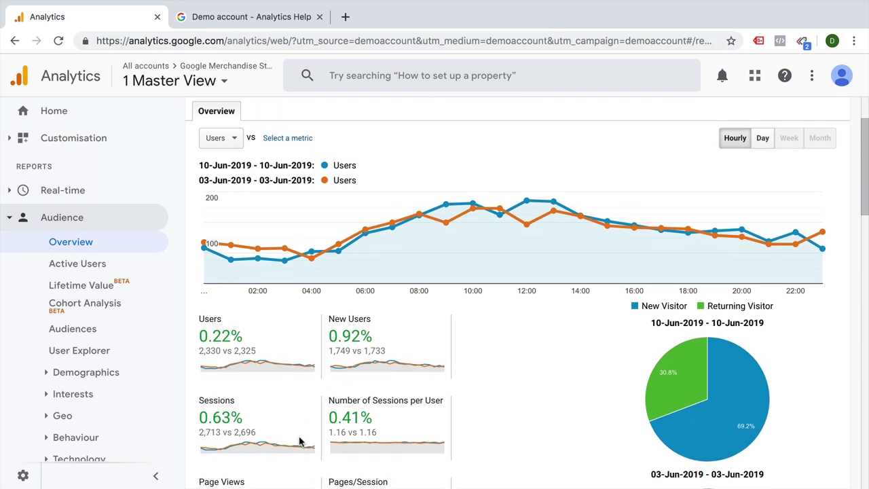
{"action": "scroll", "coordinate": [299, 441], "scroll_direction": "up", "scroll_amount": 3}
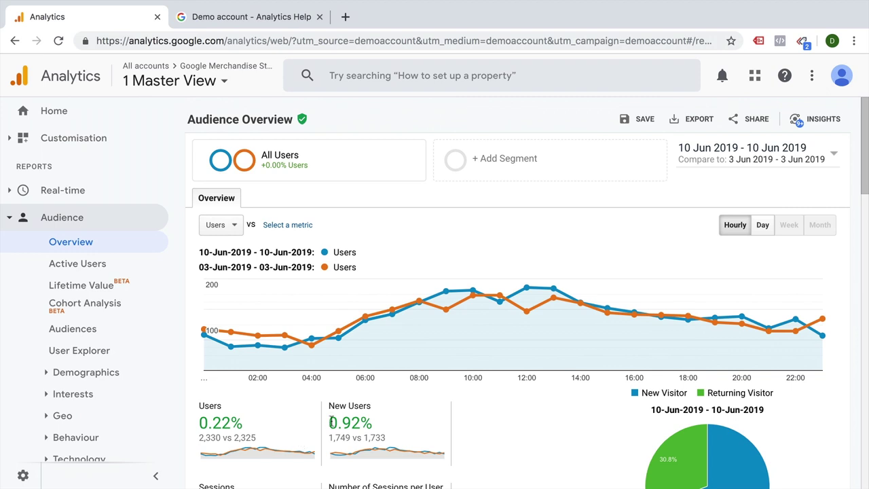
Step: Set the custom comparison period to 10 Jun 2018 for both start and end dates, and apply it to the report
{"action": "left_click", "coordinate": [764, 161]}
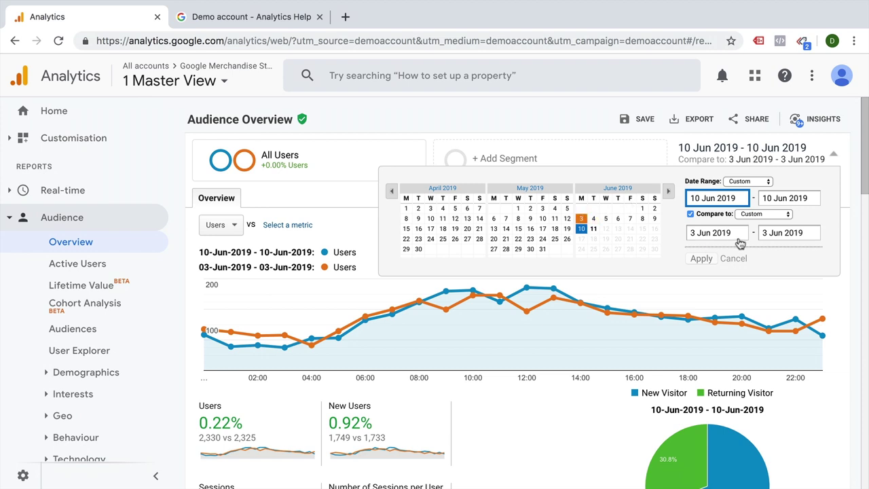
{"action": "triple_click", "coordinate": [720, 198]}
{"action": "key", "text": "ctrl+c"}
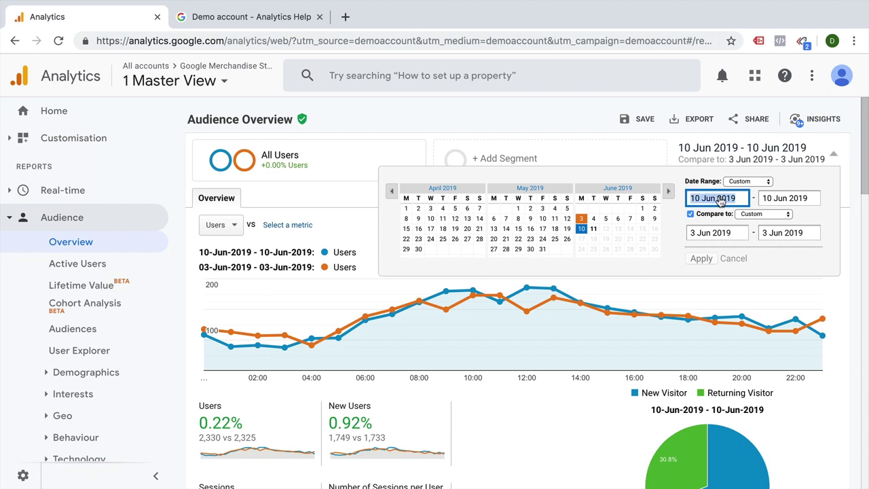
{"action": "left_click", "coordinate": [732, 235]}
{"action": "triple_click", "coordinate": [733, 236]}
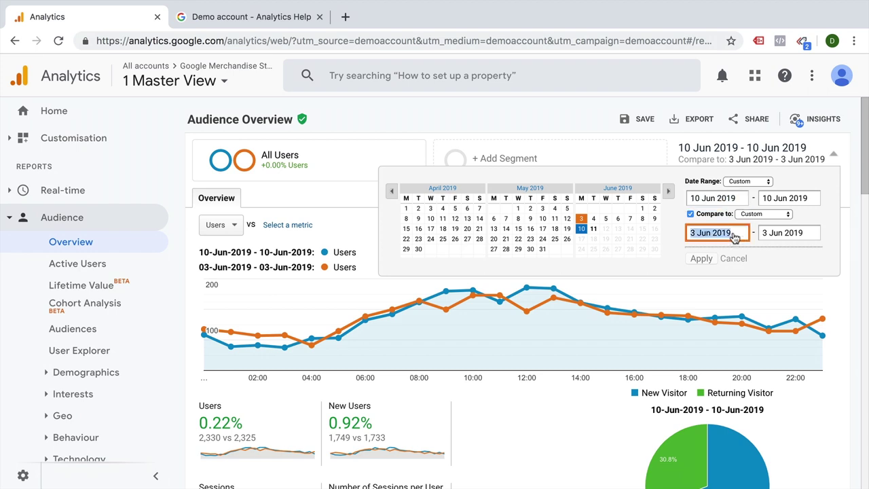
{"action": "key", "text": "ctrl+v"}
{"action": "key", "text": "BackSpace"}
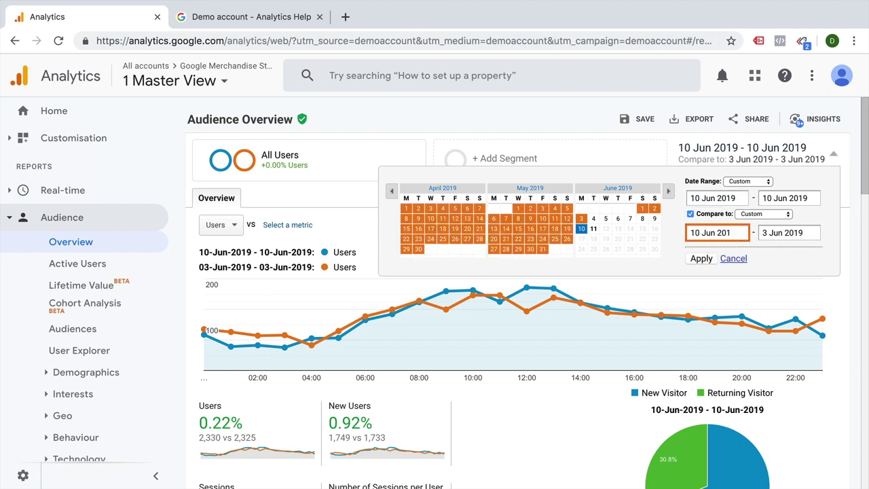
{"action": "type", "text": "8"}
{"action": "key", "text": "Tab"}
{"action": "left_click", "coordinate": [700, 259]}
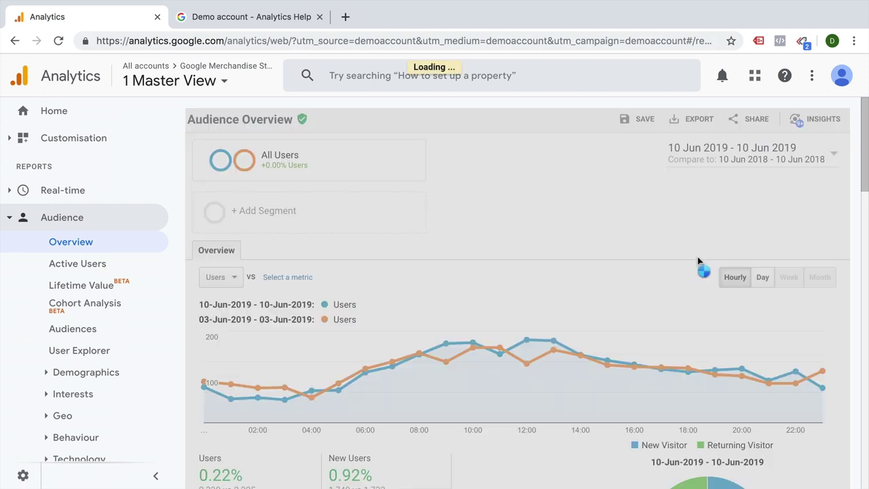
Step: Examine the year-on-year changes in the hourly chart, the audience metrics, the visitor pie charts and the language table
{"action": "scroll", "coordinate": [631, 291], "scroll_direction": "down", "scroll_amount": 3}
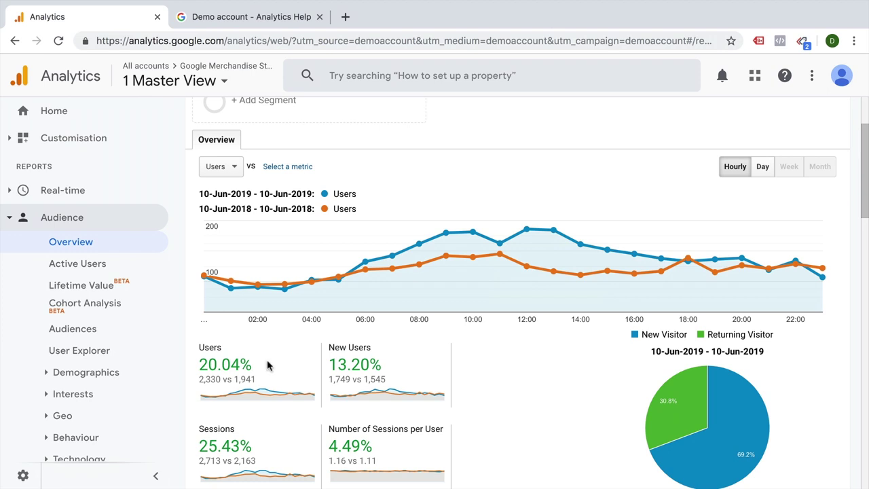
{"action": "scroll", "coordinate": [268, 365], "scroll_direction": "down", "scroll_amount": 7}
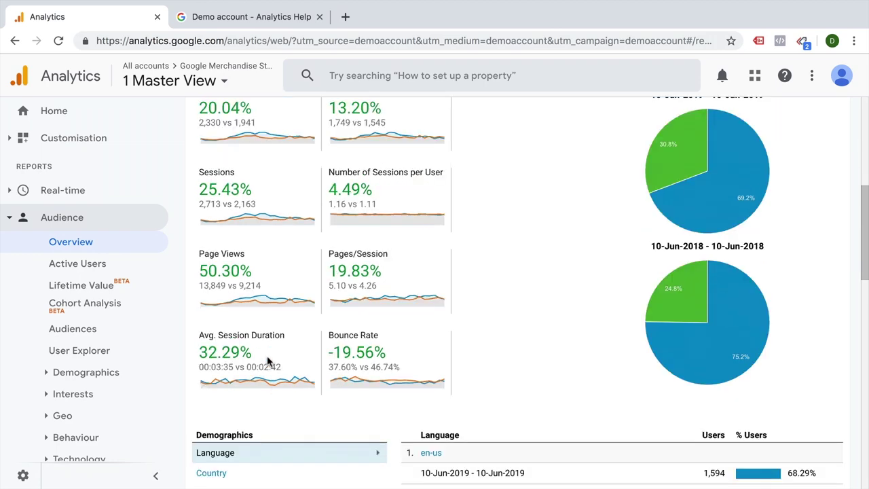
{"action": "scroll", "coordinate": [268, 362], "scroll_direction": "down", "scroll_amount": 1}
{"action": "scroll", "coordinate": [268, 361], "scroll_direction": "down", "scroll_amount": 1}
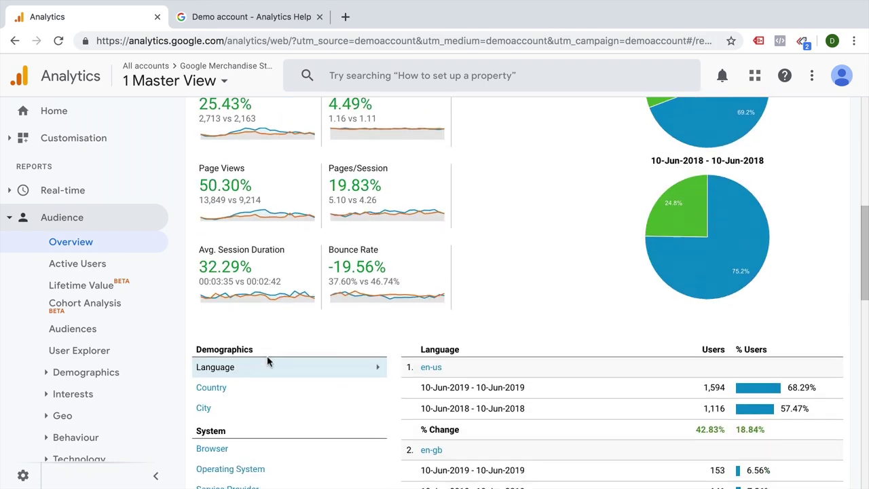
{"action": "scroll", "coordinate": [268, 362], "scroll_direction": "up", "scroll_amount": 8}
{"action": "scroll", "coordinate": [268, 362], "scroll_direction": "up", "scroll_amount": 2}
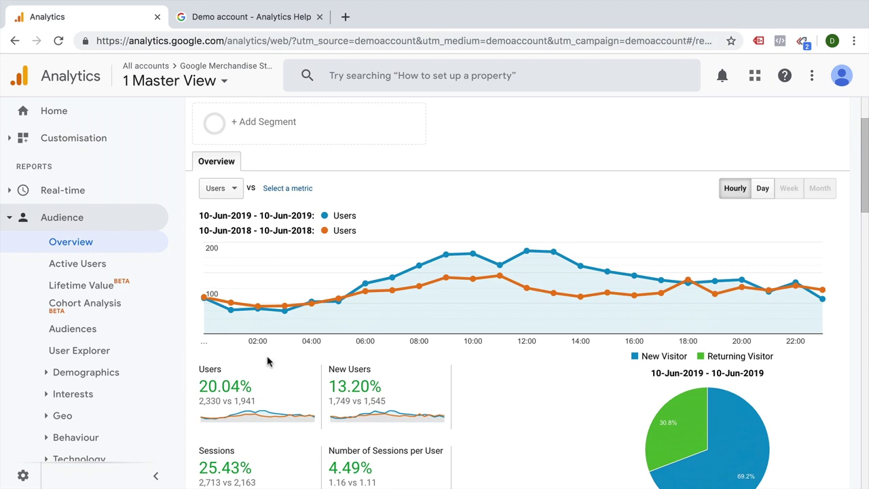
{"action": "scroll", "coordinate": [267, 362], "scroll_direction": "down", "scroll_amount": 2}
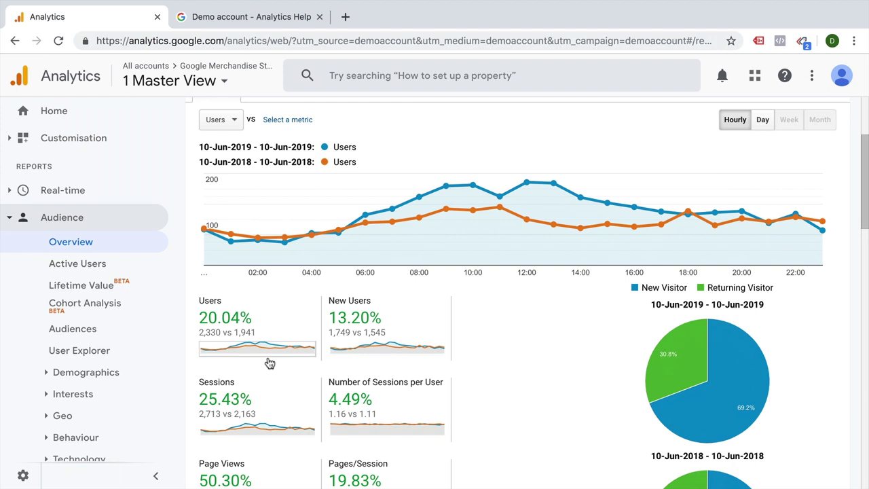